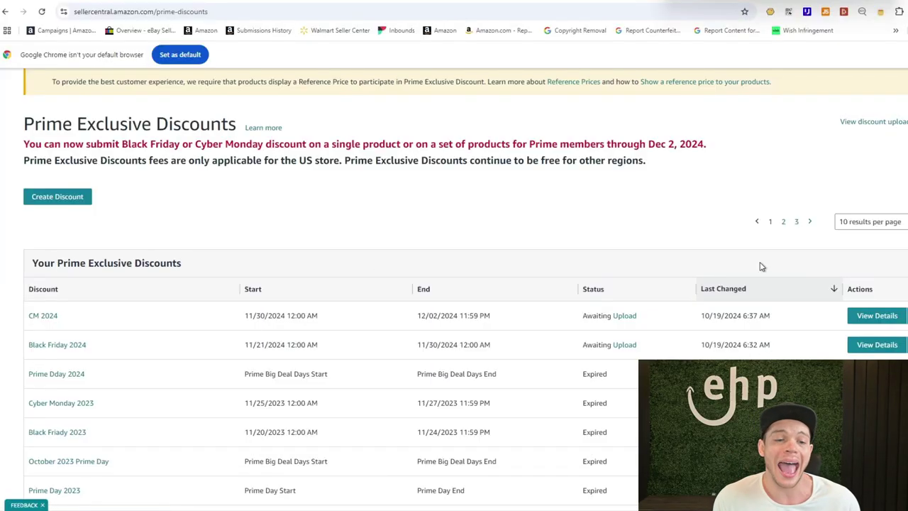
Step: Locate the Prime Exclusive Discounts page among Seller Central's Advertising options, without leaving the current discounts list
{"action": "scroll", "coordinate": [416, 180], "scroll_direction": "up", "scroll_amount": 2}
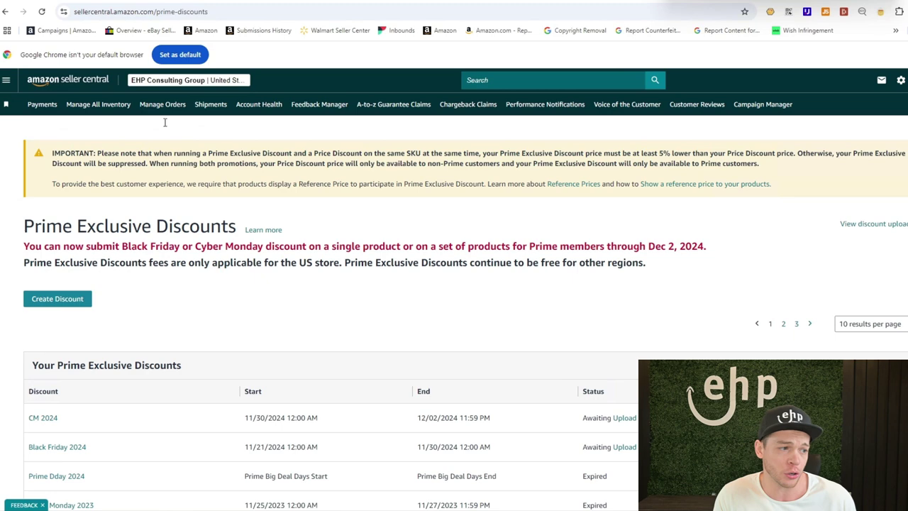
{"action": "left_click", "coordinate": [6, 80]}
{"action": "mouse_move", "coordinate": [26, 207]}
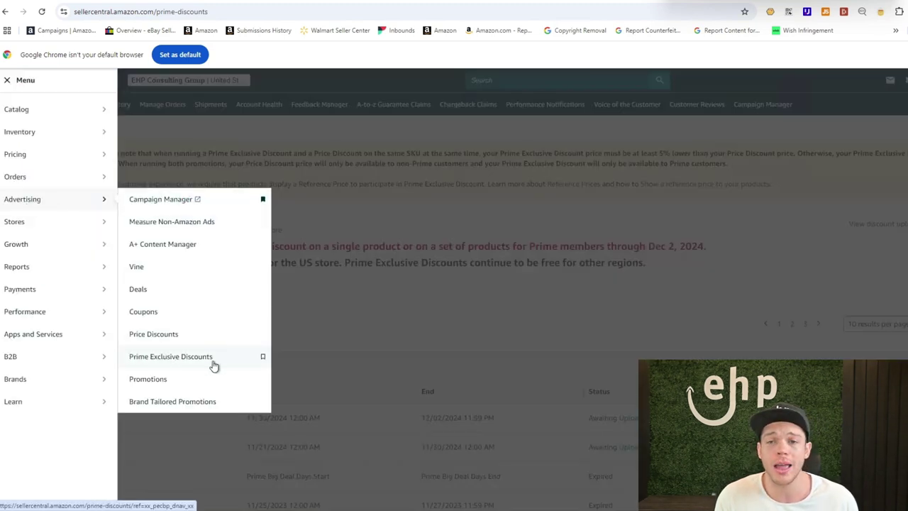
{"action": "left_click", "coordinate": [391, 334]}
{"action": "scroll", "coordinate": [538, 291], "scroll_direction": "down", "scroll_amount": 1}
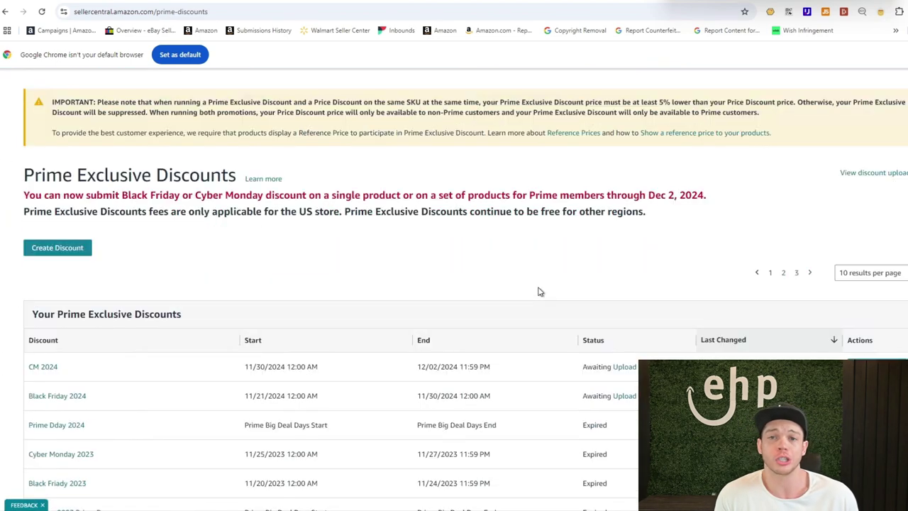
Step: Start a new Prime Exclusive Discount and designate it as a combined Black Friday and Cyber Monday discount
{"action": "left_click", "coordinate": [68, 250]}
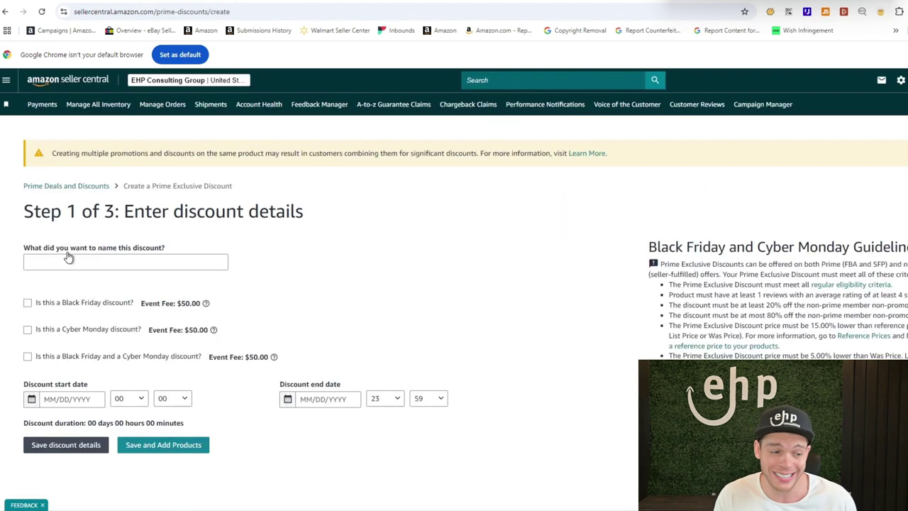
{"action": "scroll", "coordinate": [247, 237], "scroll_direction": "down", "scroll_amount": 3}
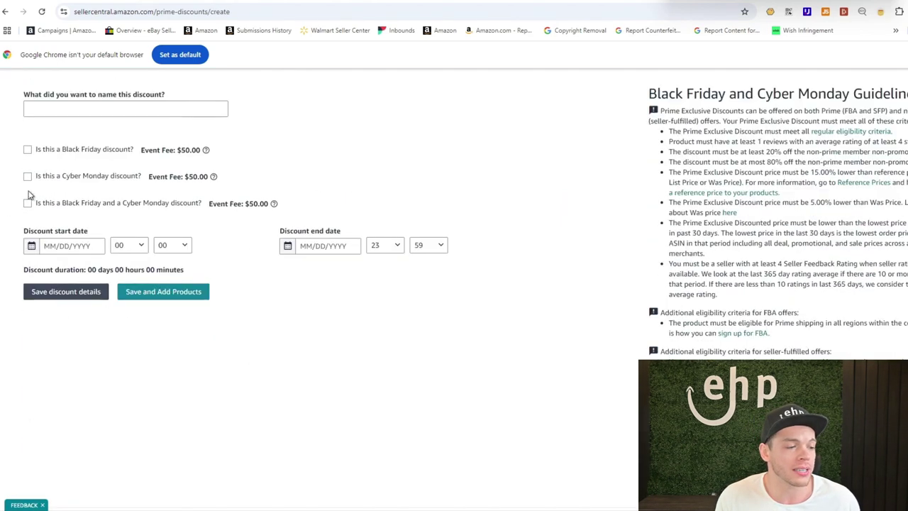
{"action": "left_click", "coordinate": [27, 203]}
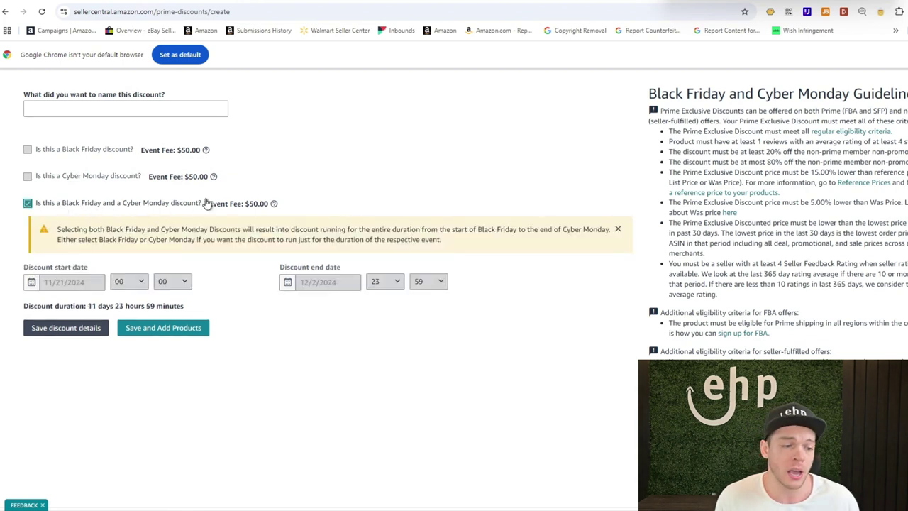
{"action": "left_click_drag", "start_coordinate": [216, 204], "coordinate": [267, 204]}
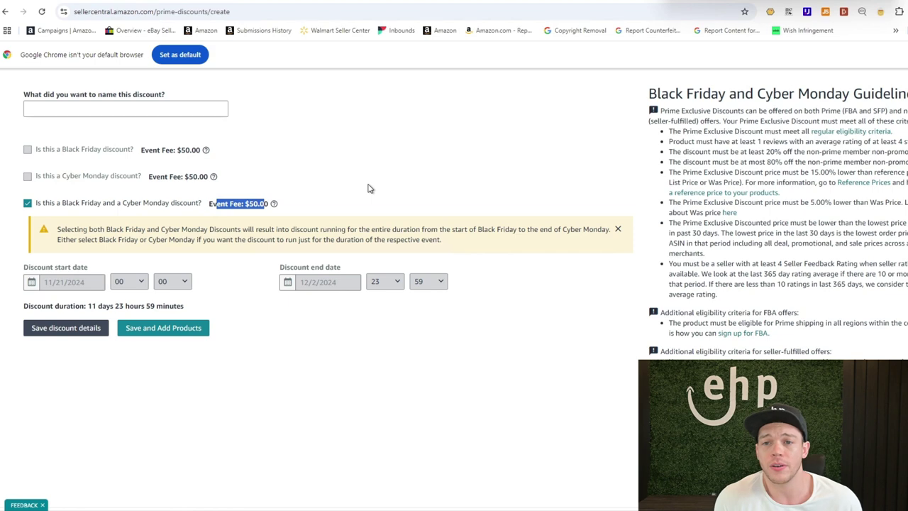
Step: Name the new discount "CM BF 2024"
{"action": "scroll", "coordinate": [368, 188], "scroll_direction": "up", "scroll_amount": 1}
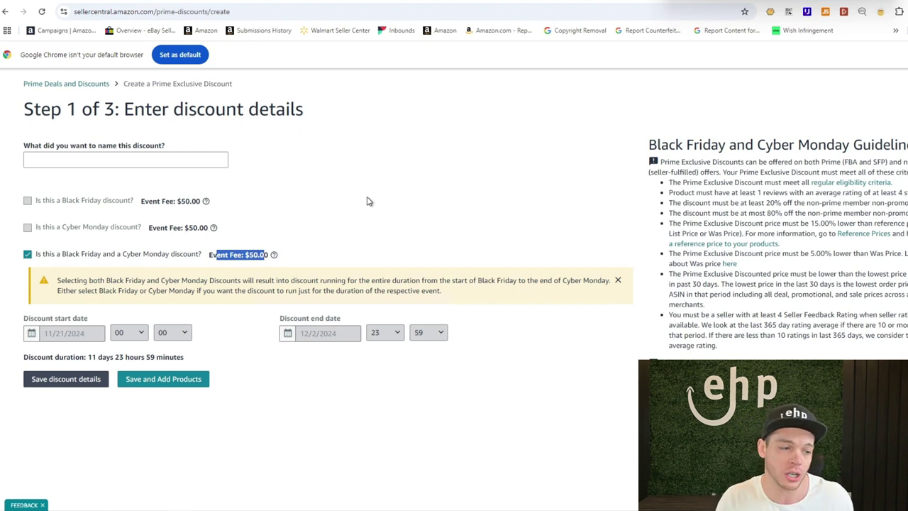
{"action": "left_click", "coordinate": [89, 155]}
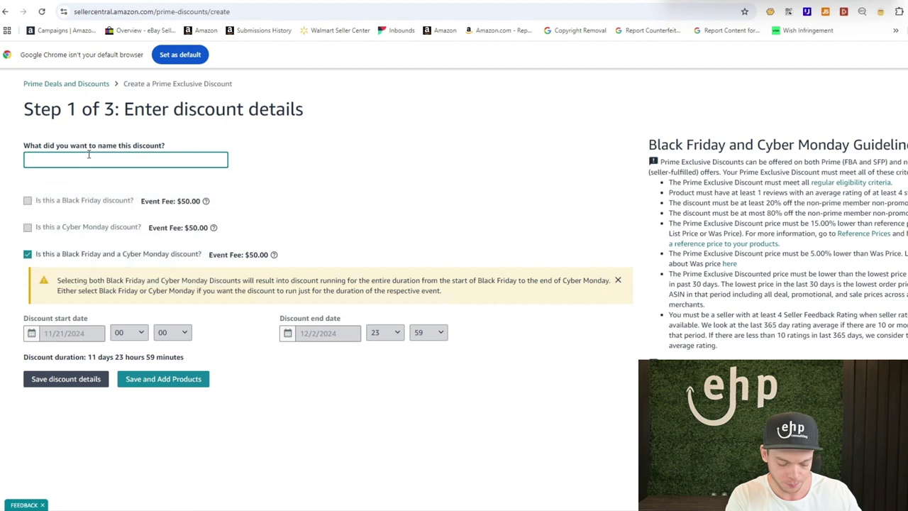
{"action": "type", "text": "CM"}
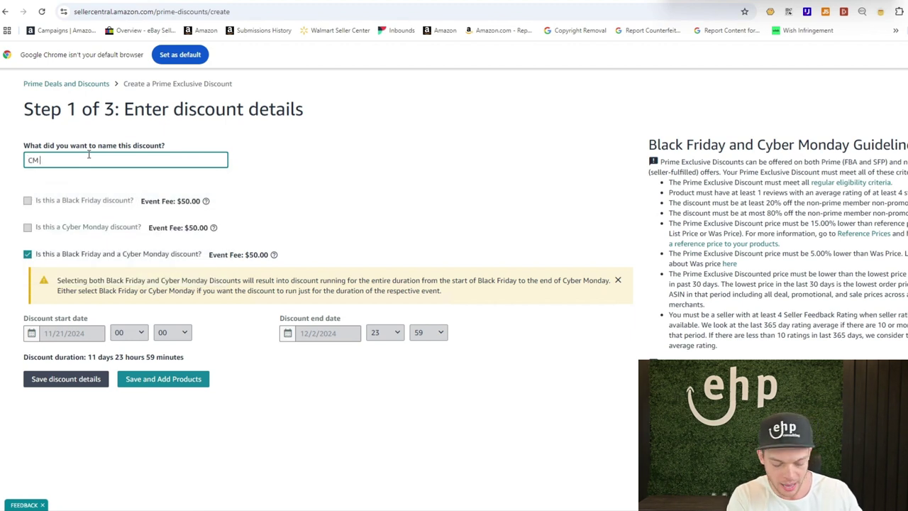
{"action": "type", "text": "/BF 2024"}
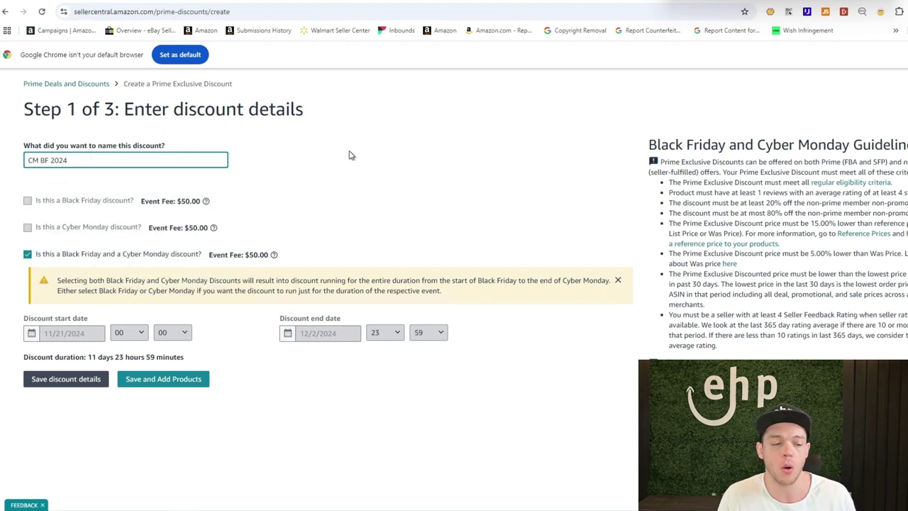
{"action": "left_click", "coordinate": [348, 171]}
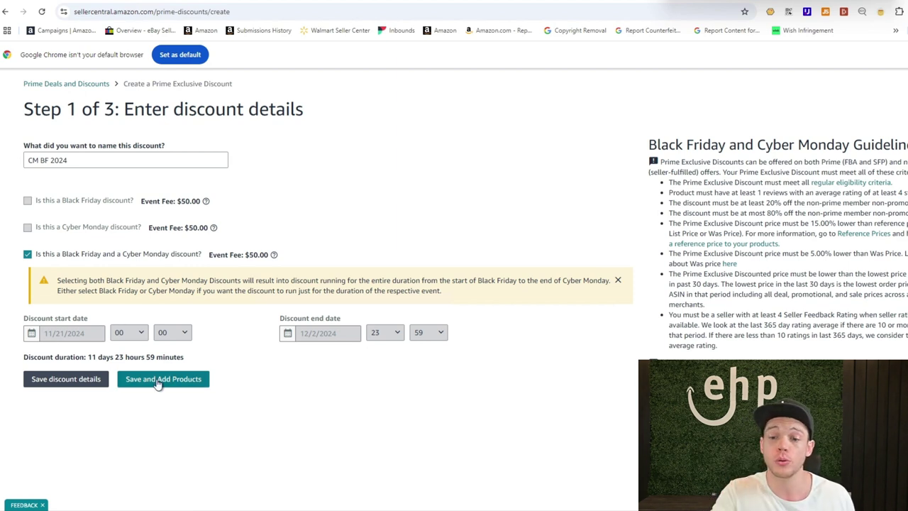
Step: Review the Black Friday and Cyber Monday guidelines, including the additional eligibility criteria for FBA and seller-fulfilled offers
{"action": "left_click_drag", "start_coordinate": [648, 144], "coordinate": [841, 282]}
{"action": "scroll", "coordinate": [841, 282], "scroll_direction": "down", "scroll_amount": 1}
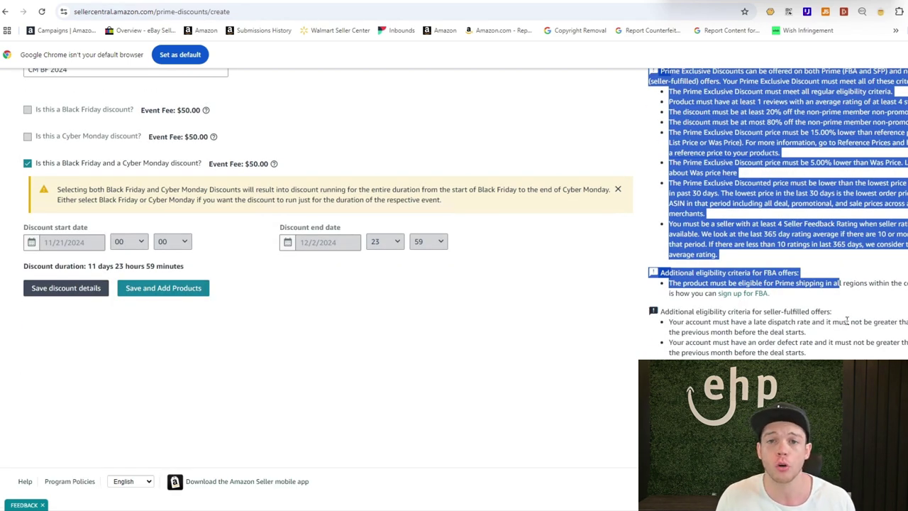
{"action": "left_click", "coordinate": [621, 318]}
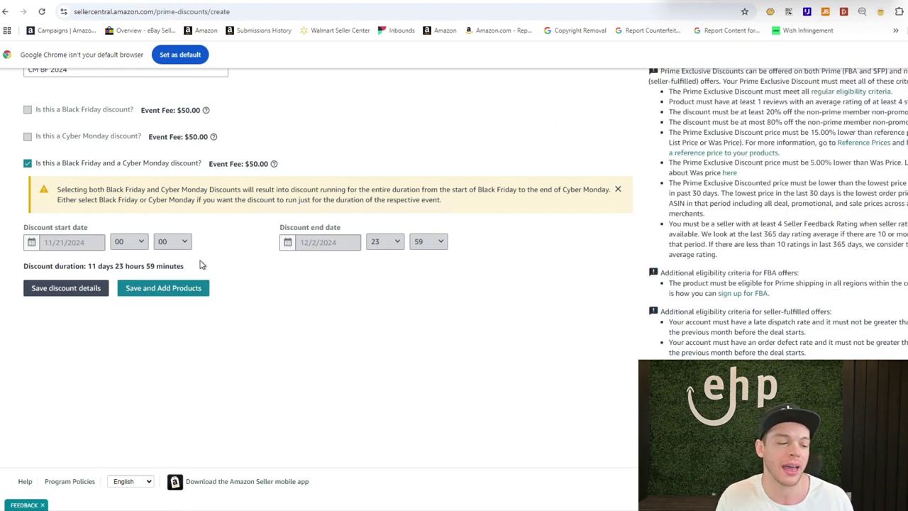
Step: Save the discount details and try to submit its products with the SKU, Prime discount and minimum price left blank
{"action": "left_click", "coordinate": [172, 286]}
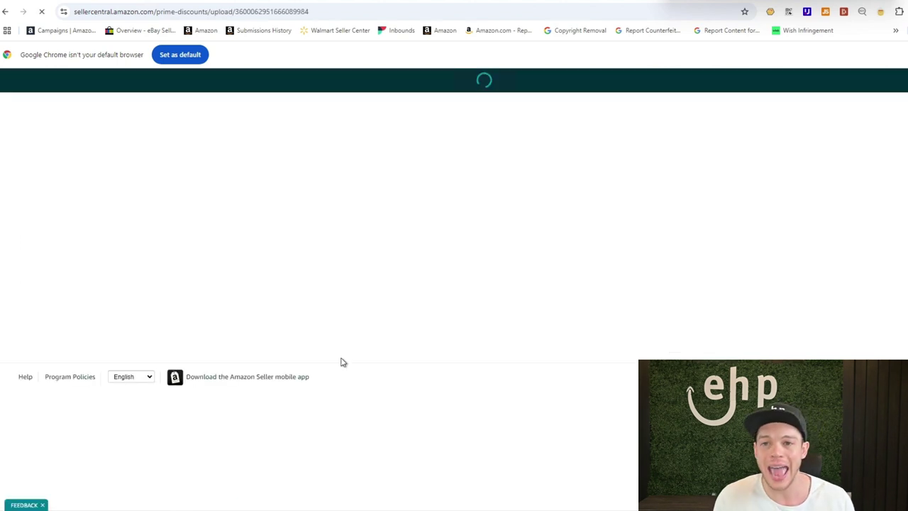
{"action": "left_click", "coordinate": [154, 310]}
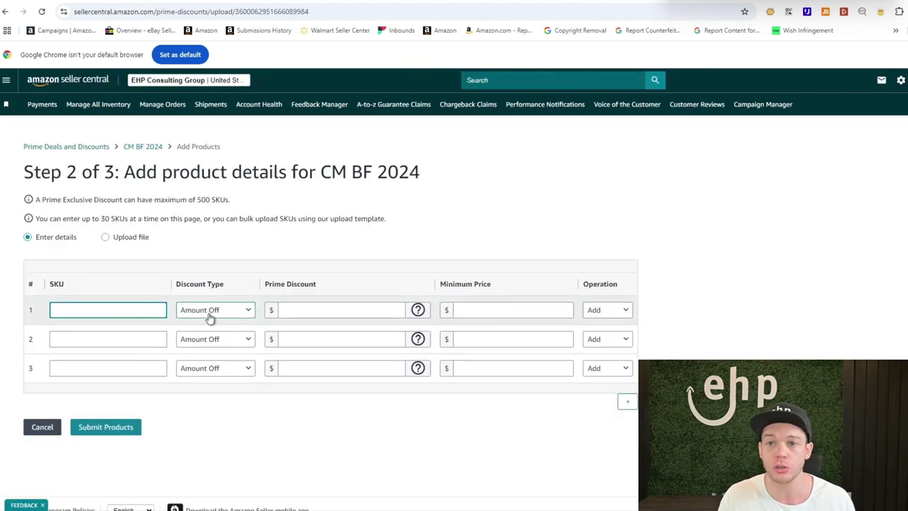
{"action": "left_click", "coordinate": [324, 310]}
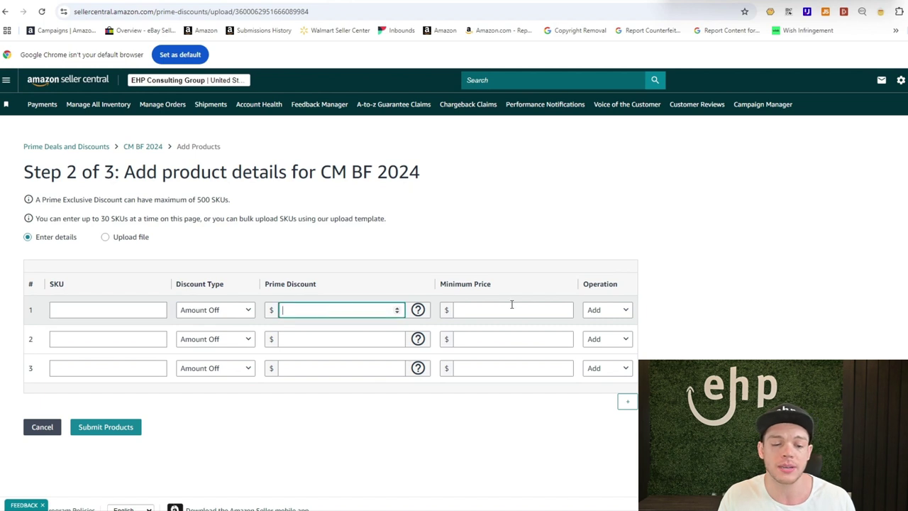
{"action": "left_click", "coordinate": [538, 307]}
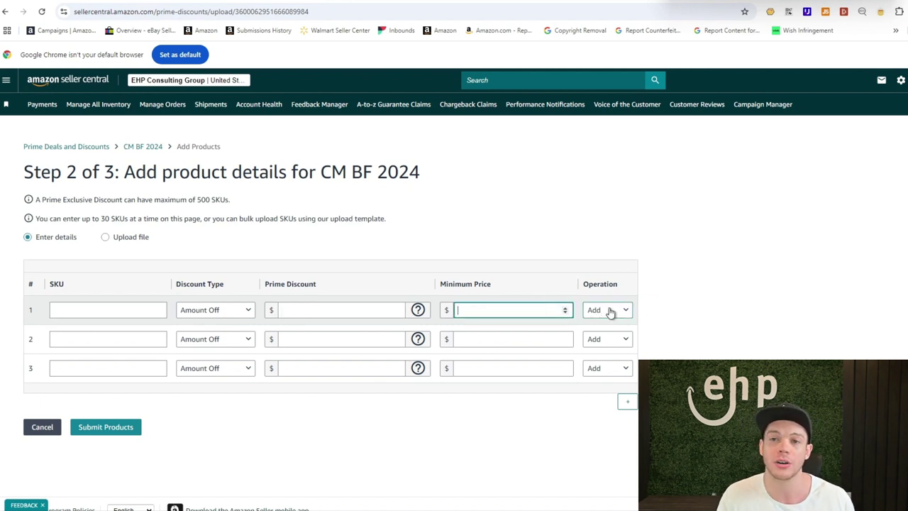
{"action": "left_click", "coordinate": [117, 430]}
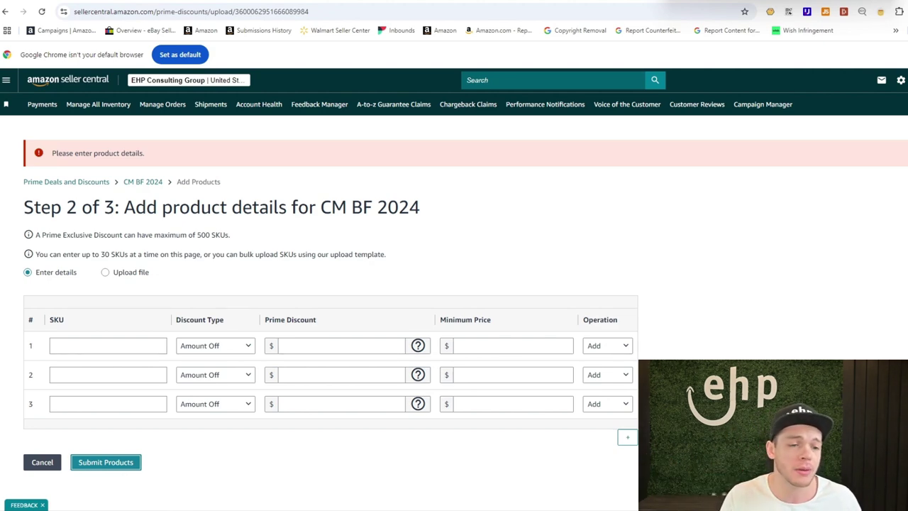
Step: Switch to the Notepad notes and read the first tip about staying in stock and using AWD
{"action": "key", "text": "alt+Tab"}
{"action": "left_click", "coordinate": [466, 178]}
{"action": "left_click_drag", "start_coordinate": [446, 101], "coordinate": [298, 90]}
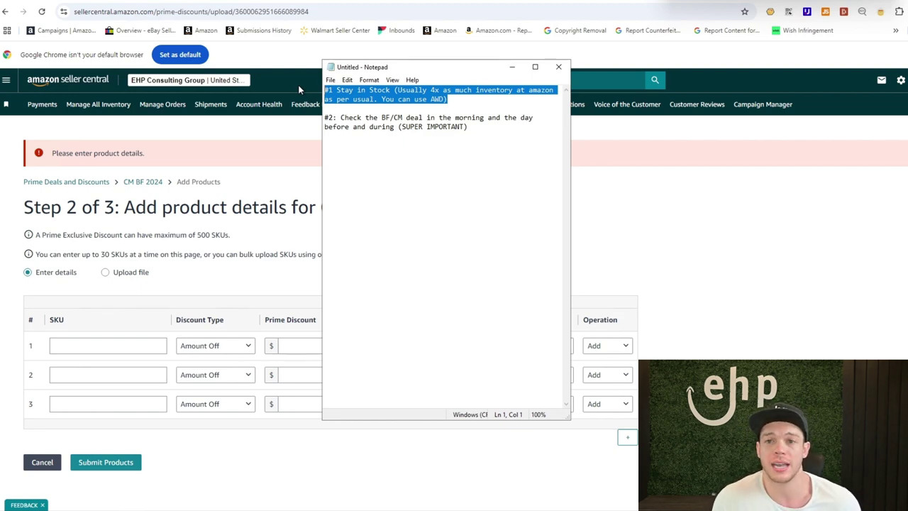
{"action": "left_click", "coordinate": [461, 100]}
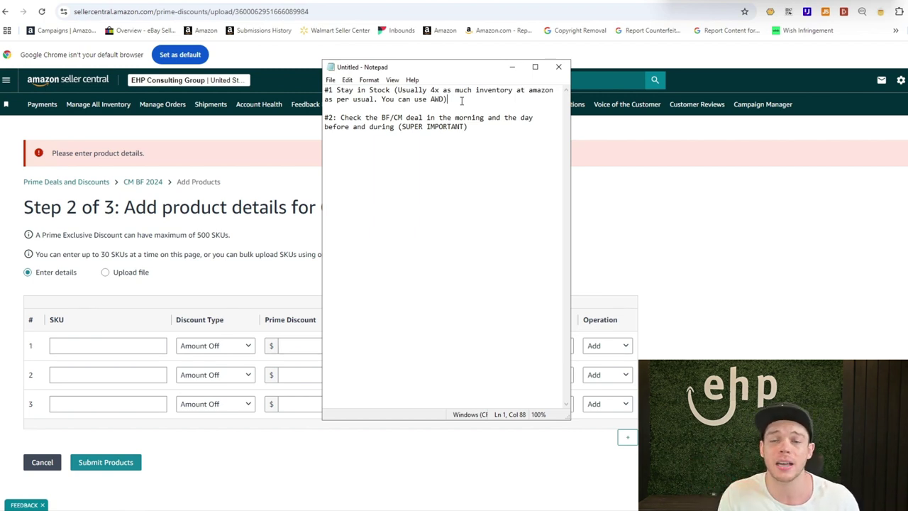
{"action": "left_click_drag", "start_coordinate": [448, 99], "coordinate": [378, 99]}
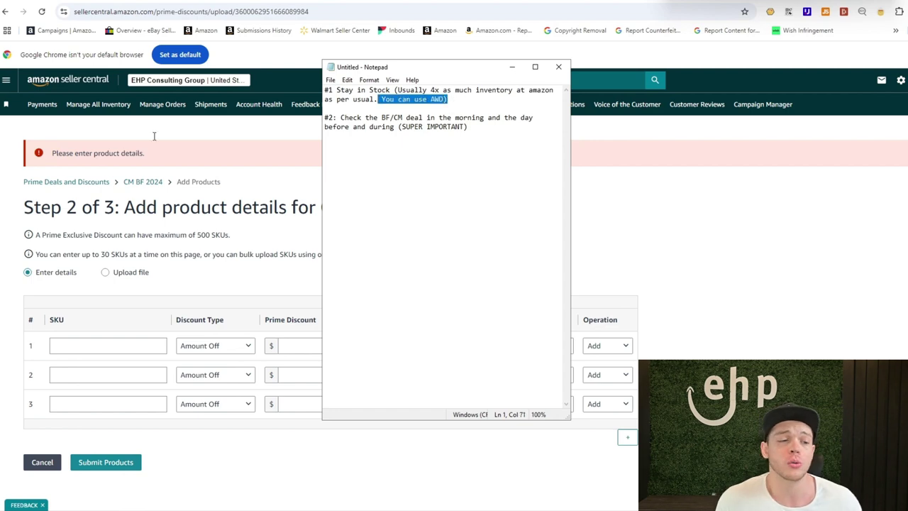
Step: Return to Seller Central and locate Warehousing and distribution (AWD) among the Inventory options
{"action": "left_click", "coordinate": [143, 142]}
{"action": "left_click", "coordinate": [6, 79]}
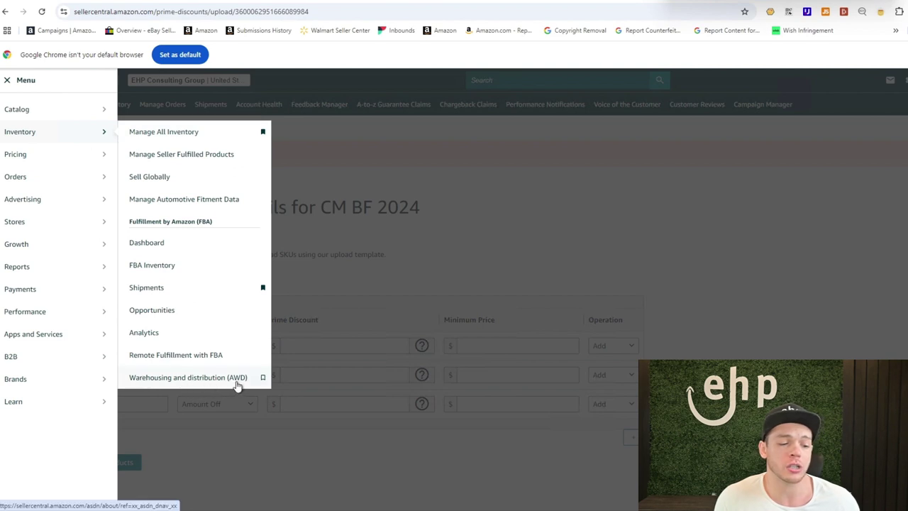
{"action": "left_click", "coordinate": [486, 217]}
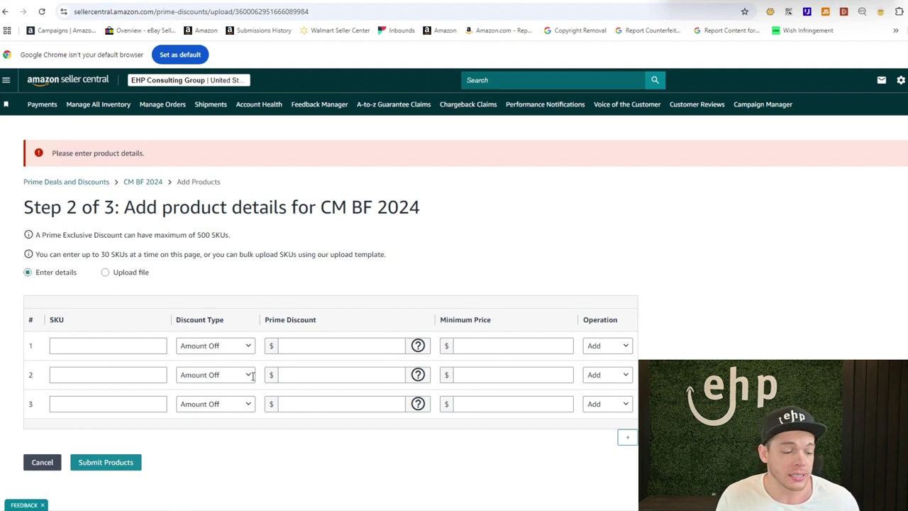
Step: Check the Notepad tips once more and go back to Seller Central's list of Prime Exclusive Discounts
{"action": "key", "text": "alt+Tab"}
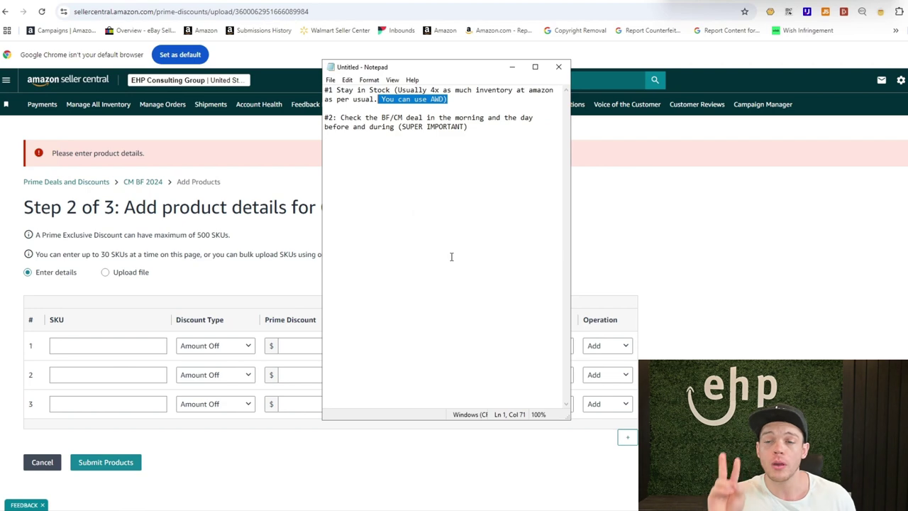
{"action": "key", "text": "alt+Tab"}
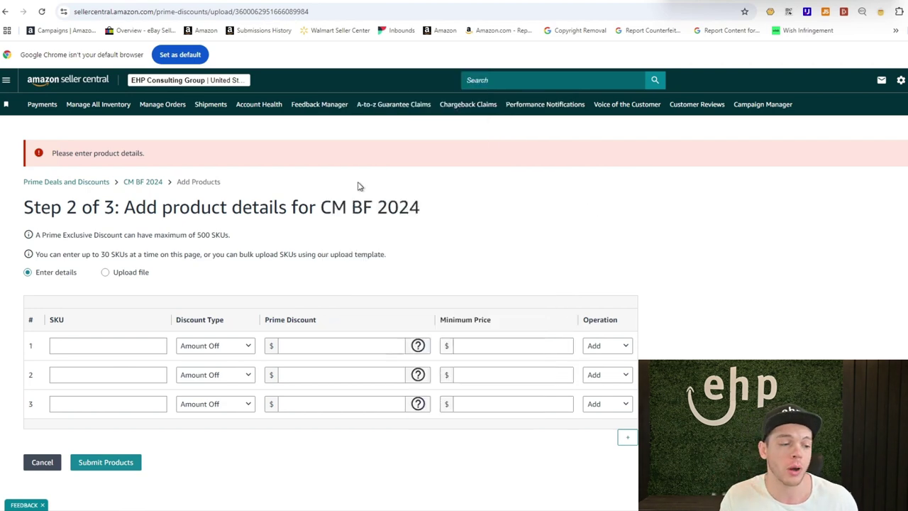
{"action": "left_click", "coordinate": [75, 183]}
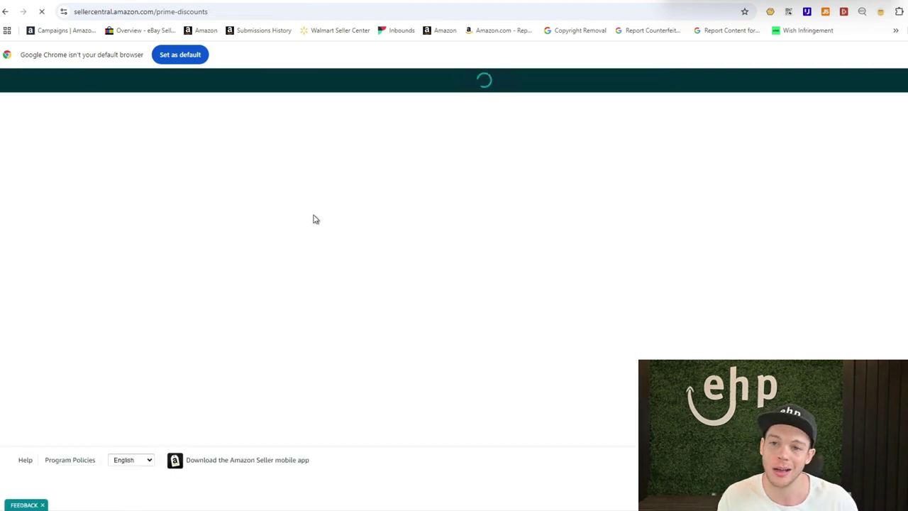
{"action": "scroll", "coordinate": [502, 299], "scroll_direction": "down", "scroll_amount": 2}
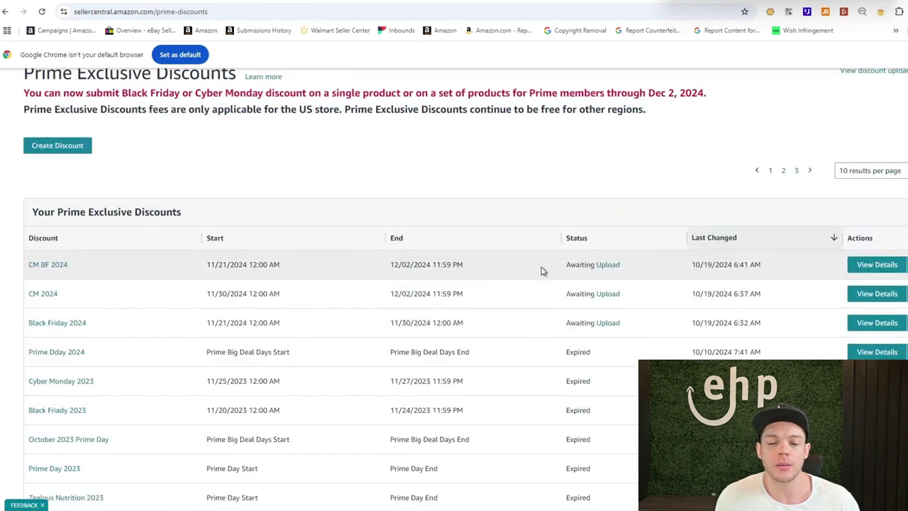
Step: Examine the status of the CM BF 2024 discount in the Prime Exclusive Discounts list
{"action": "left_click_drag", "start_coordinate": [565, 266], "coordinate": [622, 268]}
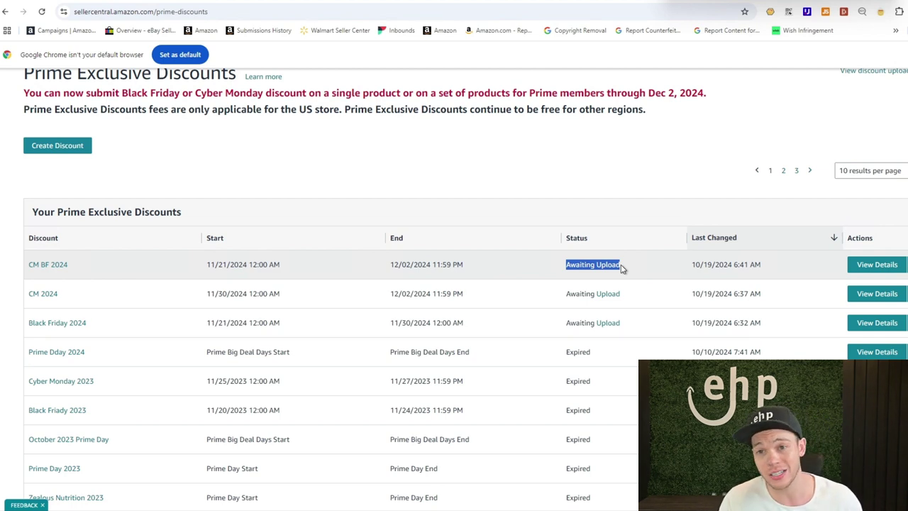
{"action": "left_click_drag", "start_coordinate": [572, 270], "coordinate": [651, 274]}
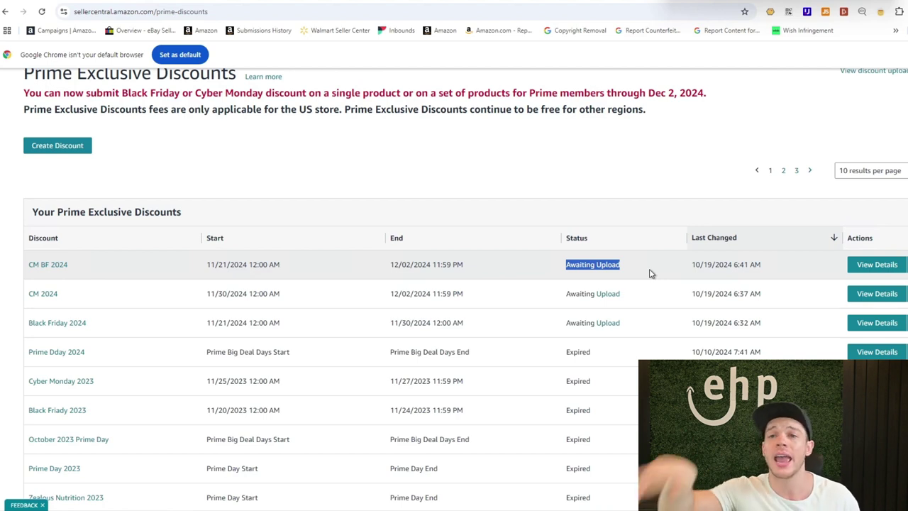
{"action": "left_click_drag", "start_coordinate": [566, 265], "coordinate": [625, 275]}
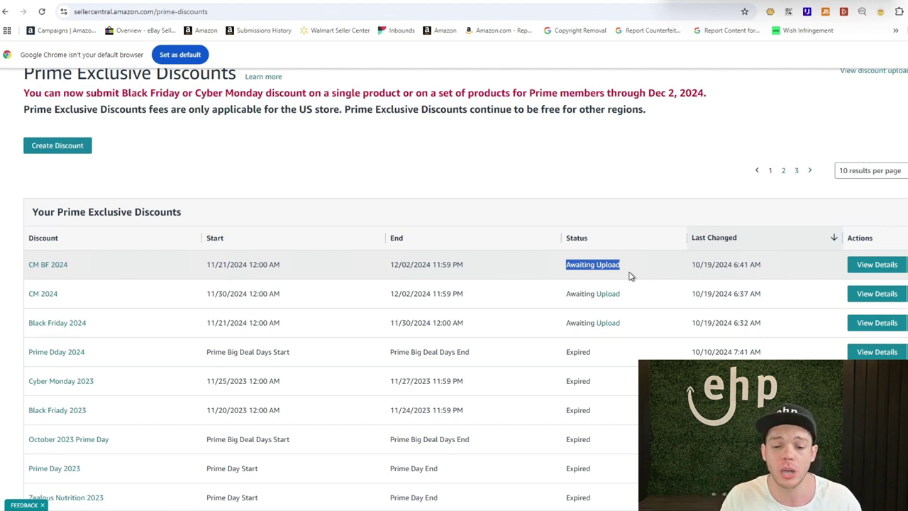
{"action": "left_click", "coordinate": [631, 276]}
{"action": "left_click_drag", "start_coordinate": [566, 265], "coordinate": [631, 271]}
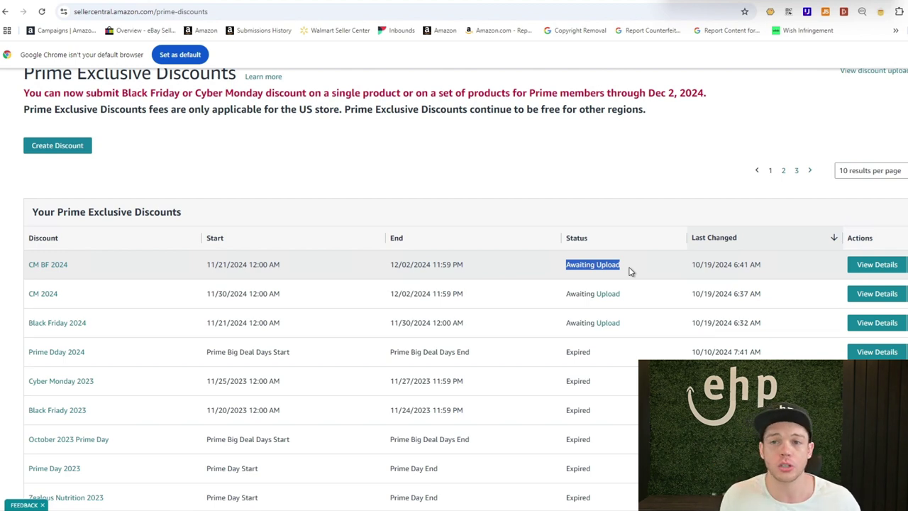
{"action": "left_click", "coordinate": [630, 271]}
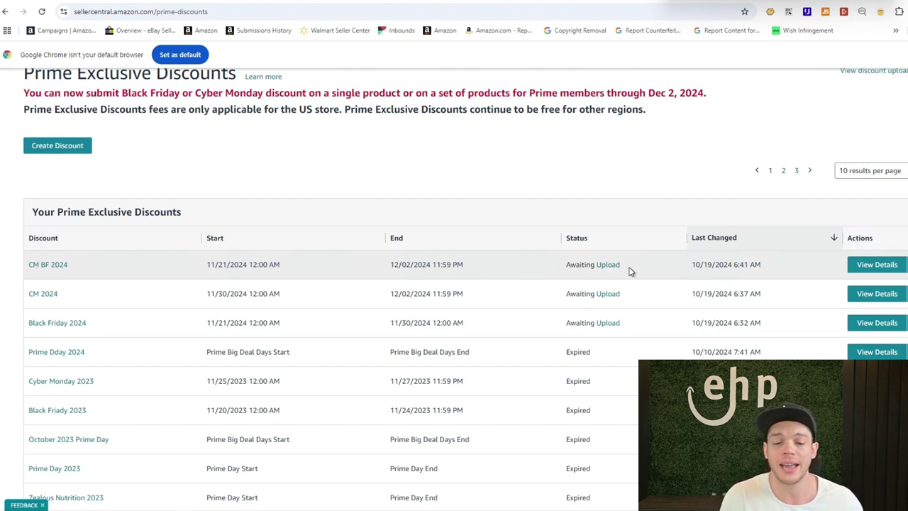
{"action": "left_click_drag", "start_coordinate": [566, 260], "coordinate": [646, 275]}
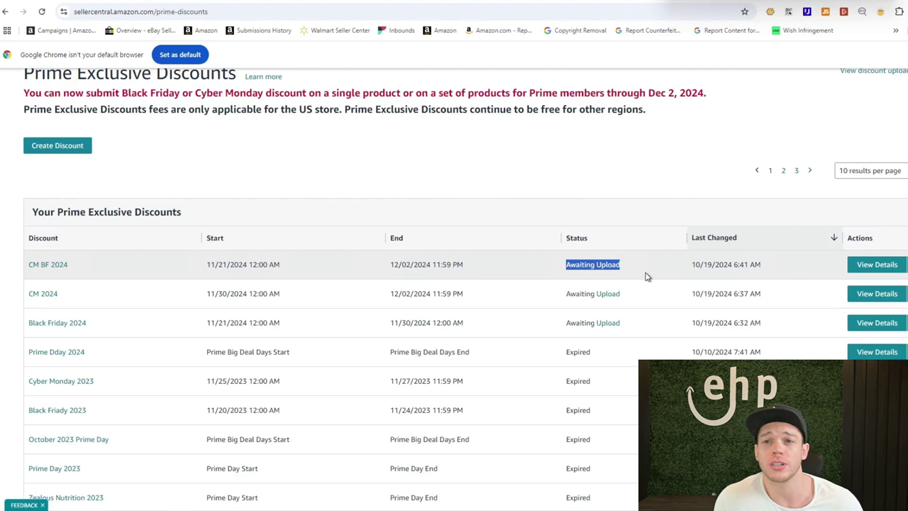
{"action": "left_click", "coordinate": [643, 193]}
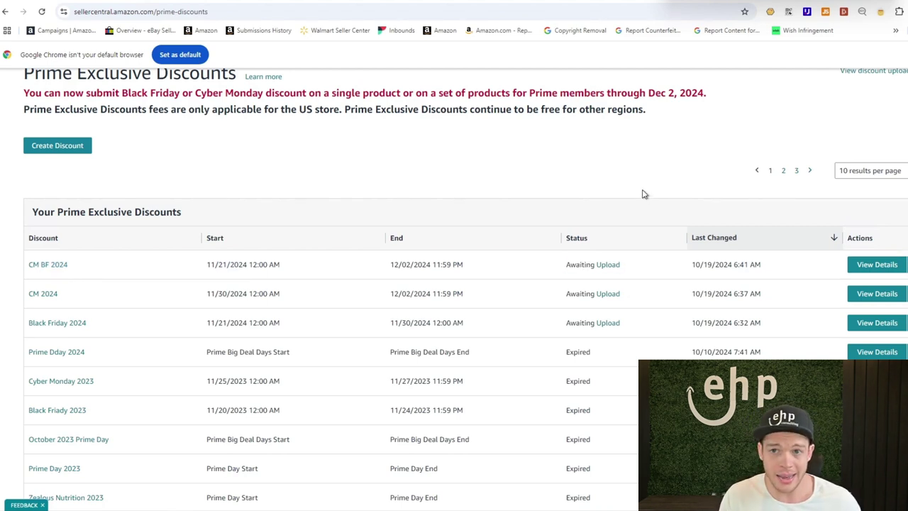